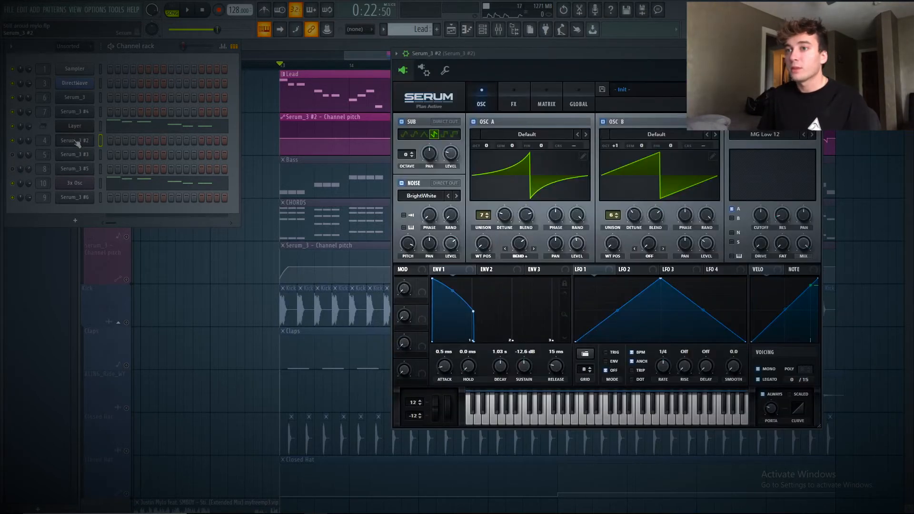
- Show the effects page of the Serum_3 #2 lead synth
left_click_drag(494, 55, 455, 59)
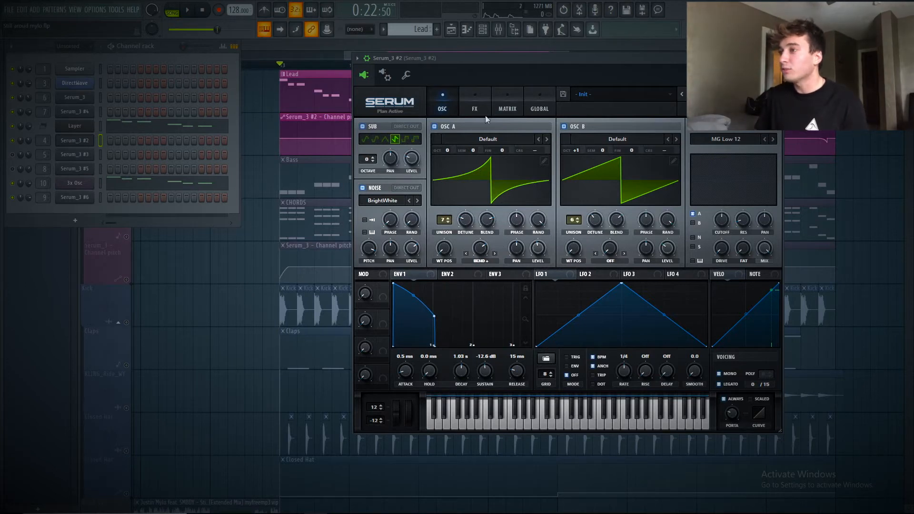
left_click(473, 101)
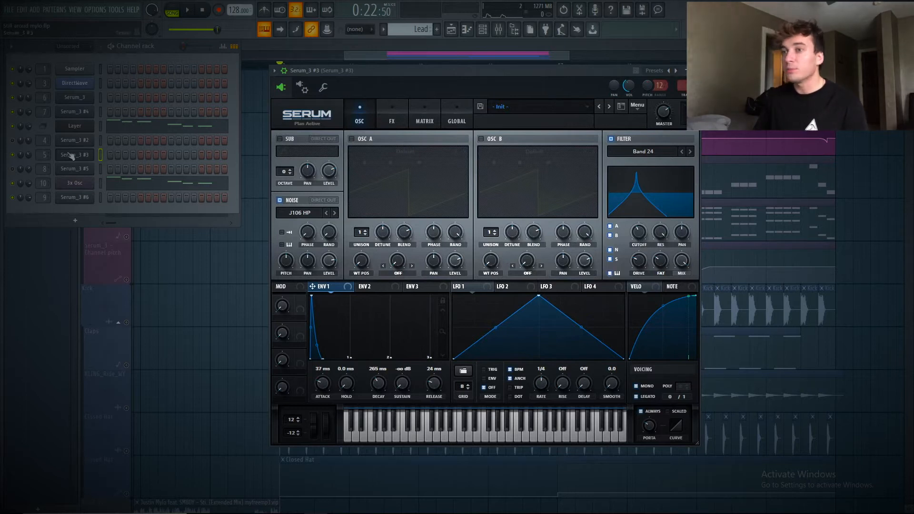
- Examine the noise source and Band 24 filter of Serum_3 #3, including cutoff and key tracking, and audition the layer
left_click_drag(346, 72, 352, 68)
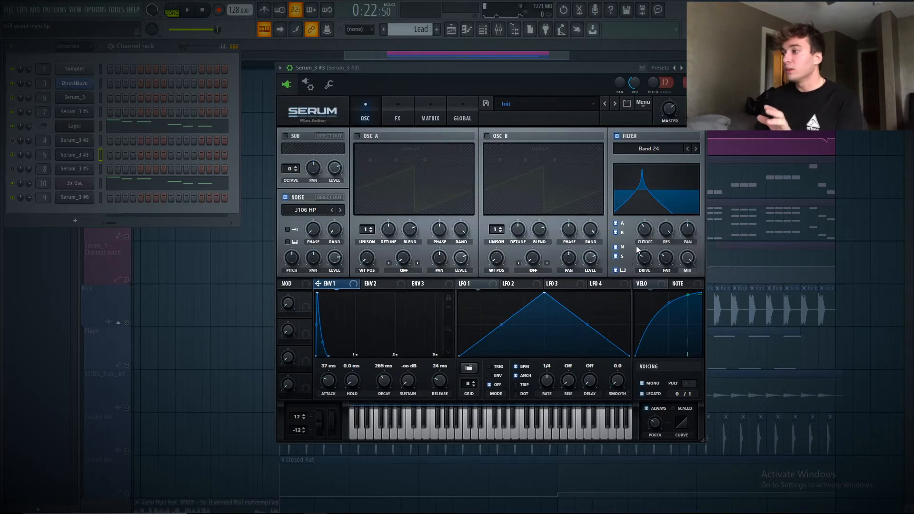
left_click(646, 232)
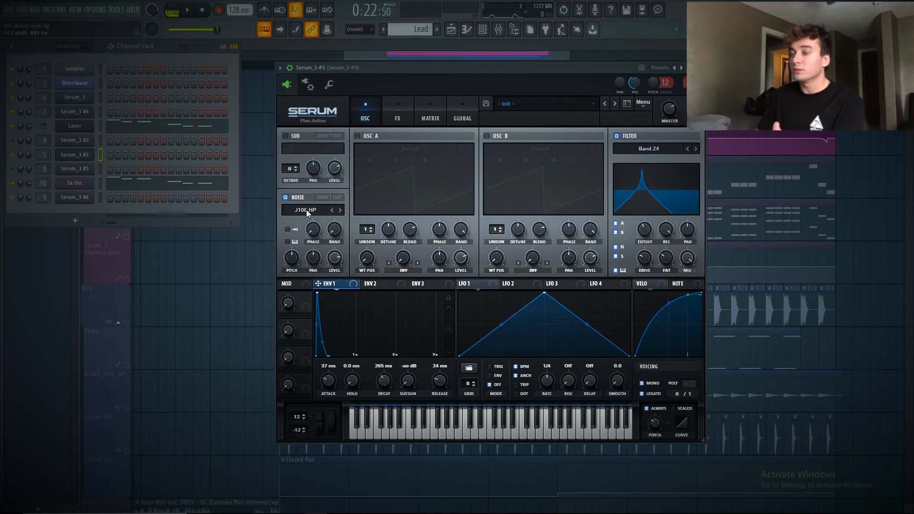
left_click(617, 136)
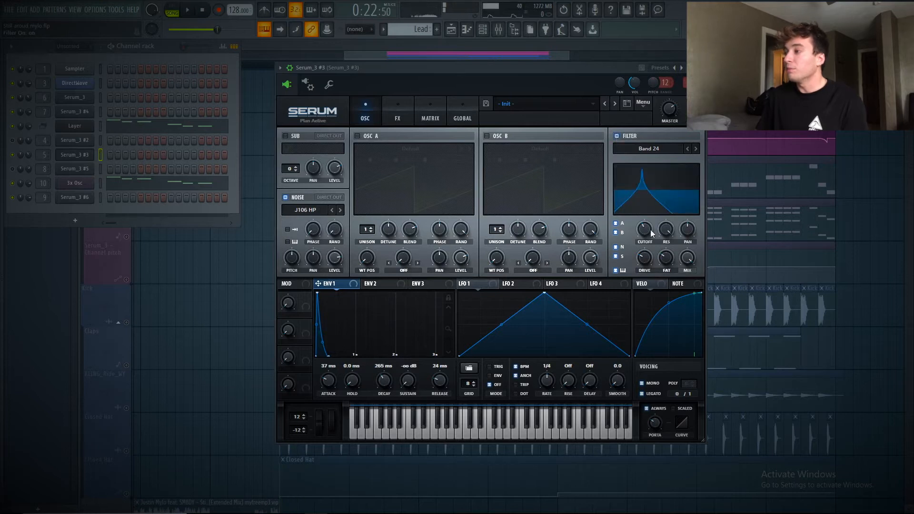
key("space")
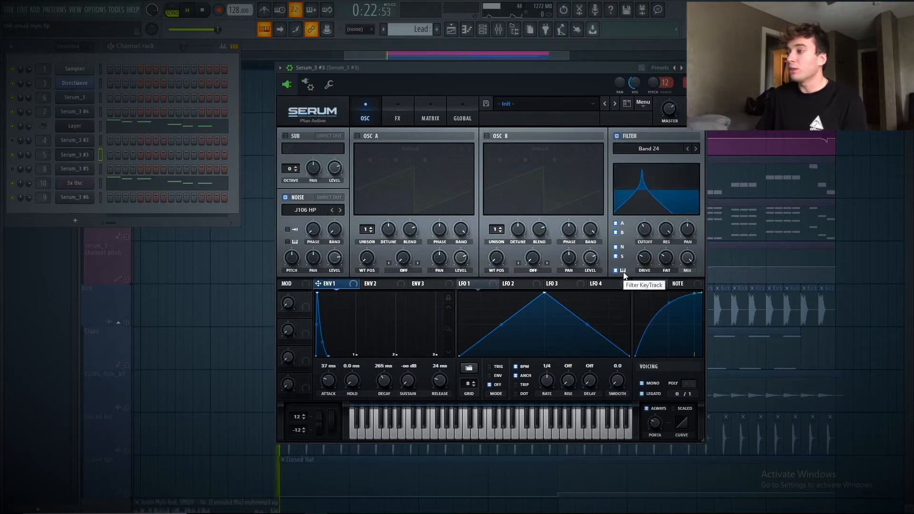
key("space")
- Move the compressor directly after distortion in Serum_3 #3's effects chain and audition the layer from the oscillator page
left_click(398, 114)
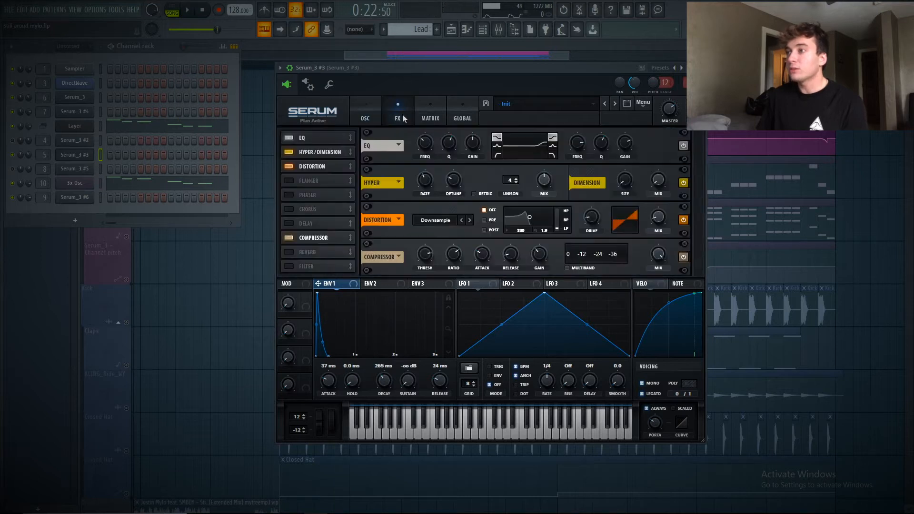
left_click_drag(326, 235, 328, 178)
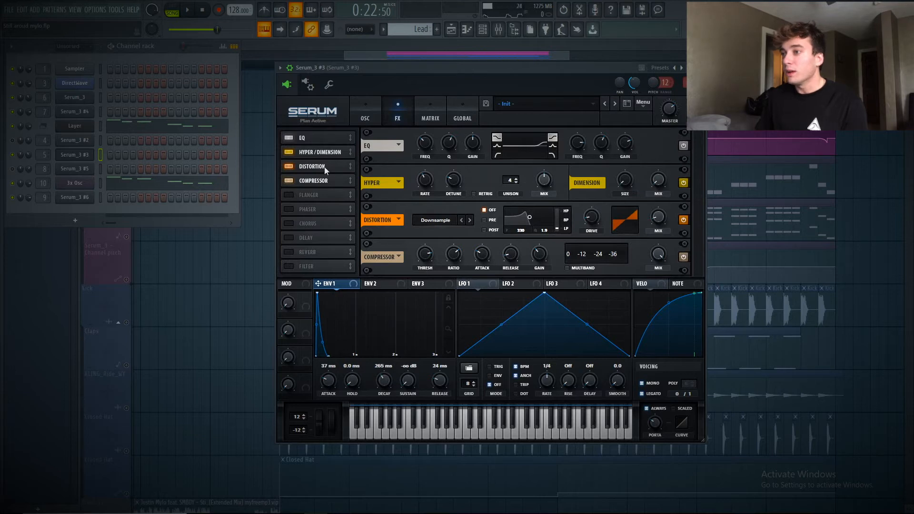
left_click(365, 113)
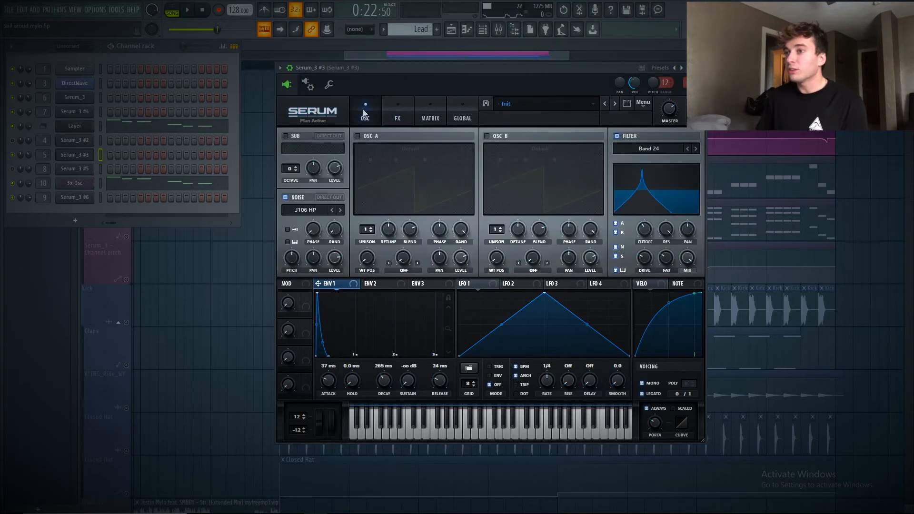
key("space")
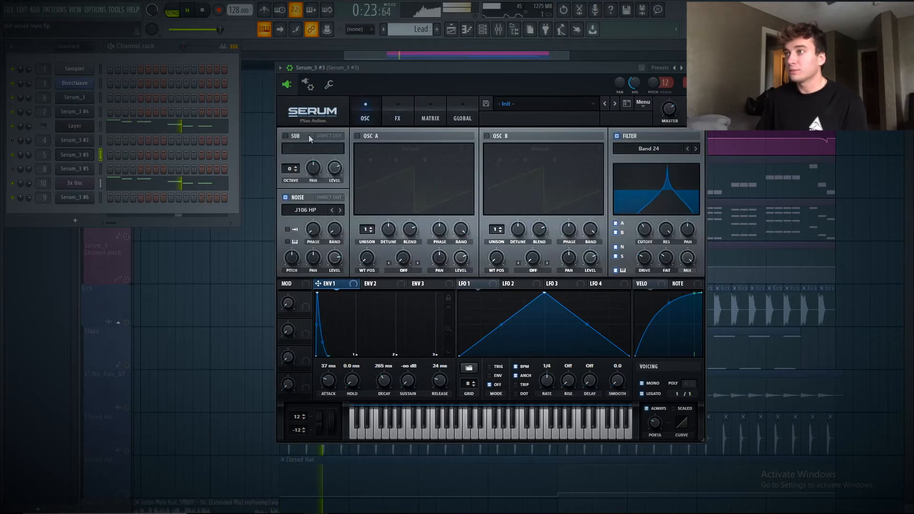
key("space")
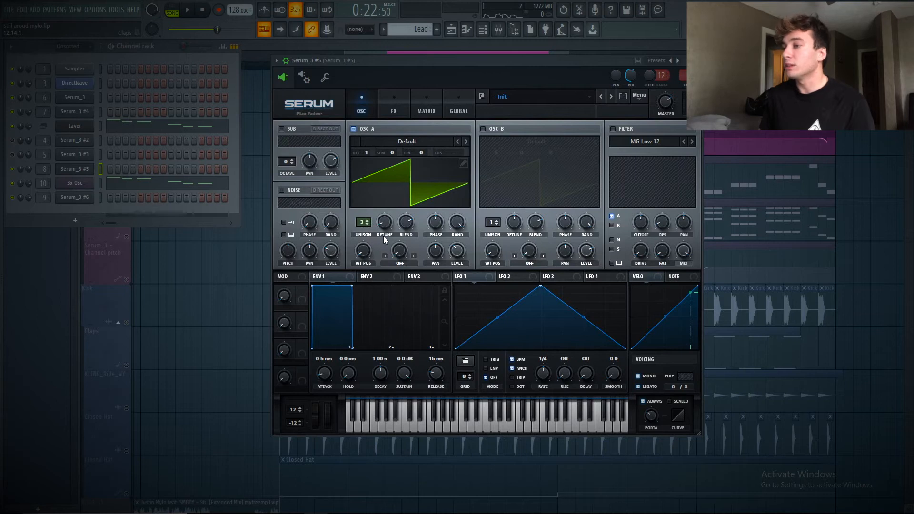
- Check the effects page of Serum_3 #5 and return to its oscillator page
left_click(400, 110)
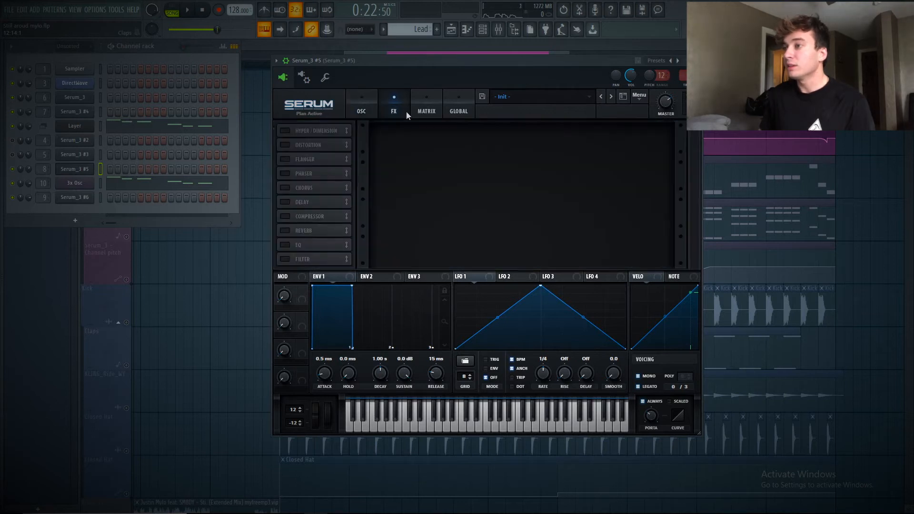
left_click(358, 108)
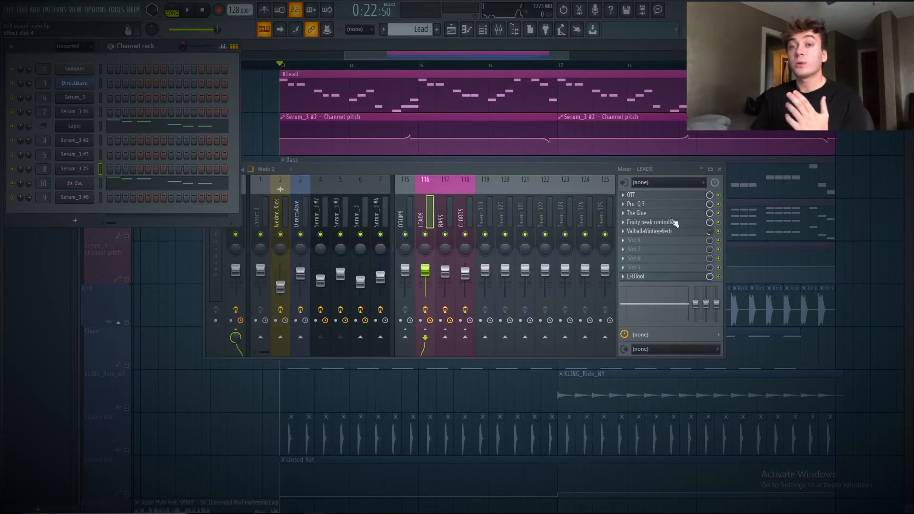
- Examine the OTT and Pro-Q 3 settings on the LEADS mixer track
left_click(636, 195)
left_click_drag(87, 128, 310, 52)
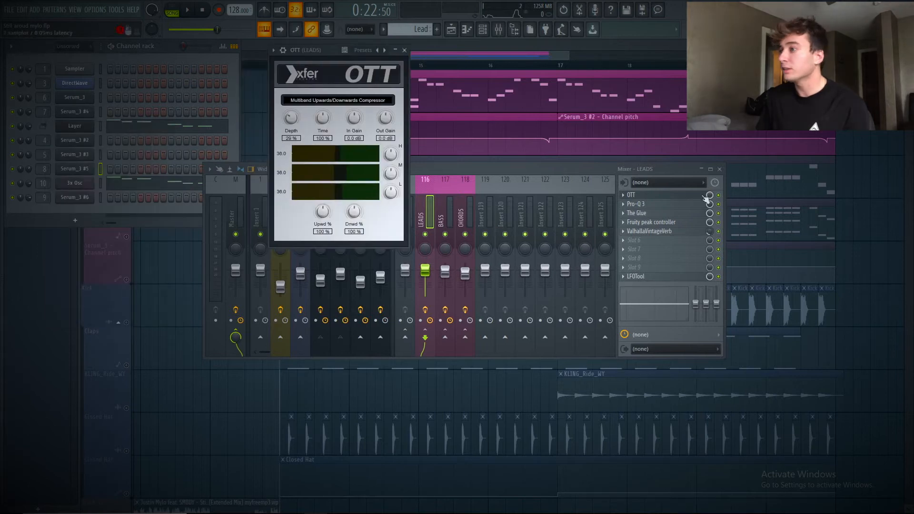
left_click(649, 204)
left_click_drag(501, 232, 413, 98)
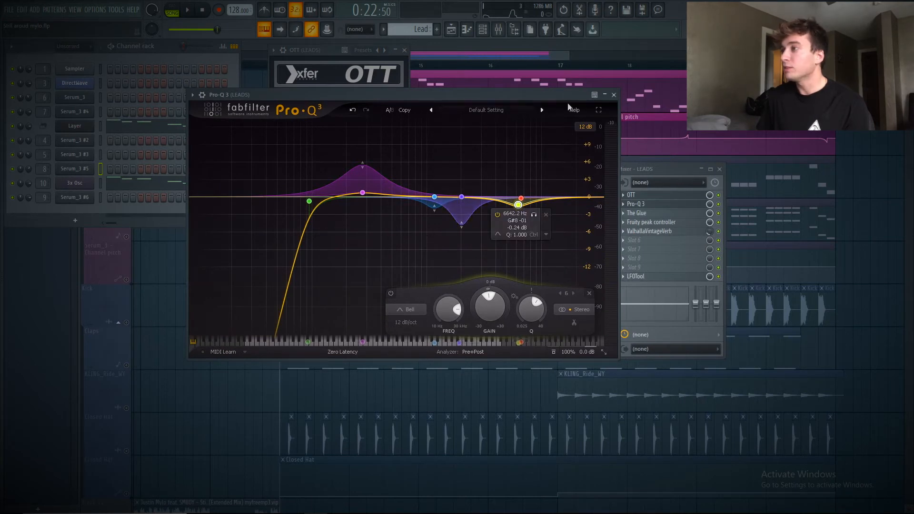
left_click(614, 95)
- Examine The Glue compressor and the Fruity peak controller on the LEADS mixer track
left_click(649, 213)
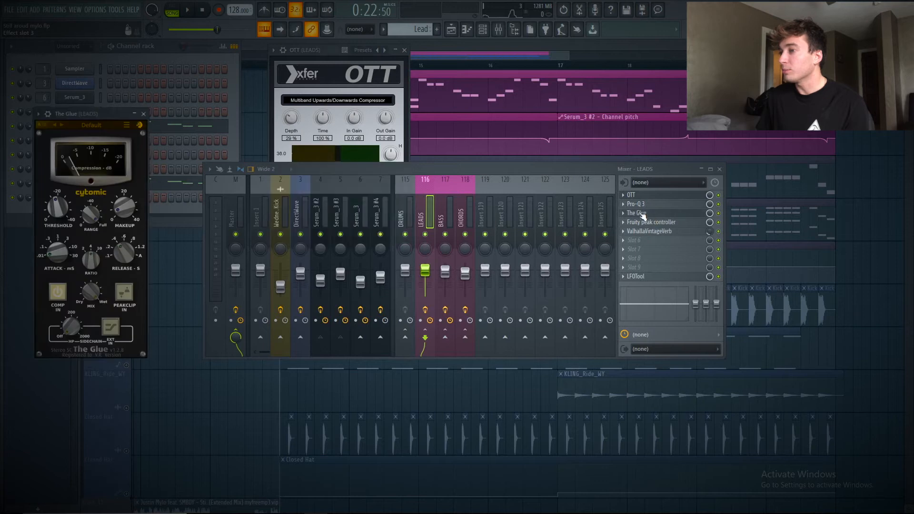
left_click(143, 114)
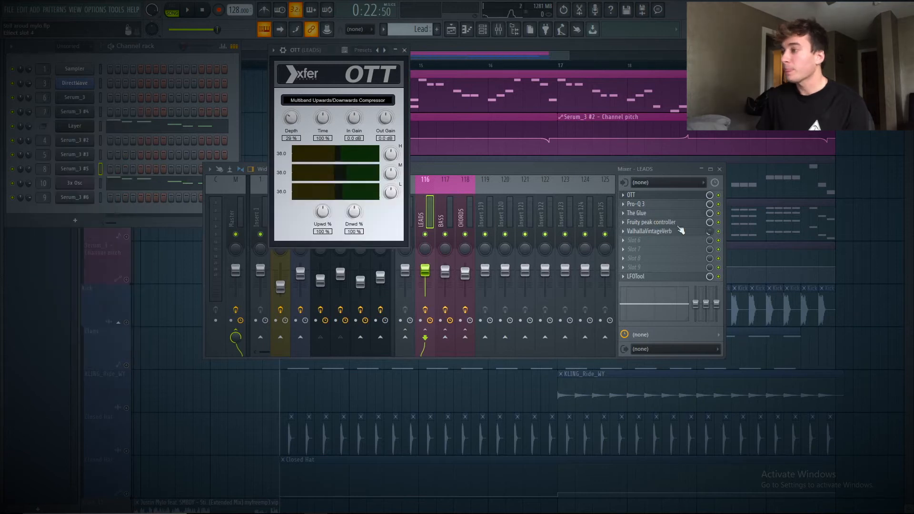
left_click(651, 223)
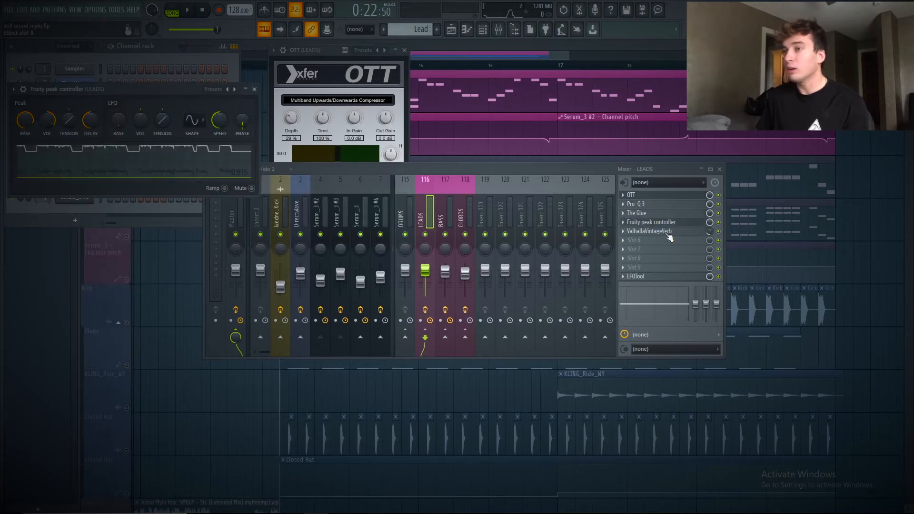
- Examine the ValhallaVintageVerb settings on the LEADS track, audition the leads through the reverb, and open LFOTool
left_click(667, 231)
left_click_drag(372, 101, 589, 164)
left_click(142, 53)
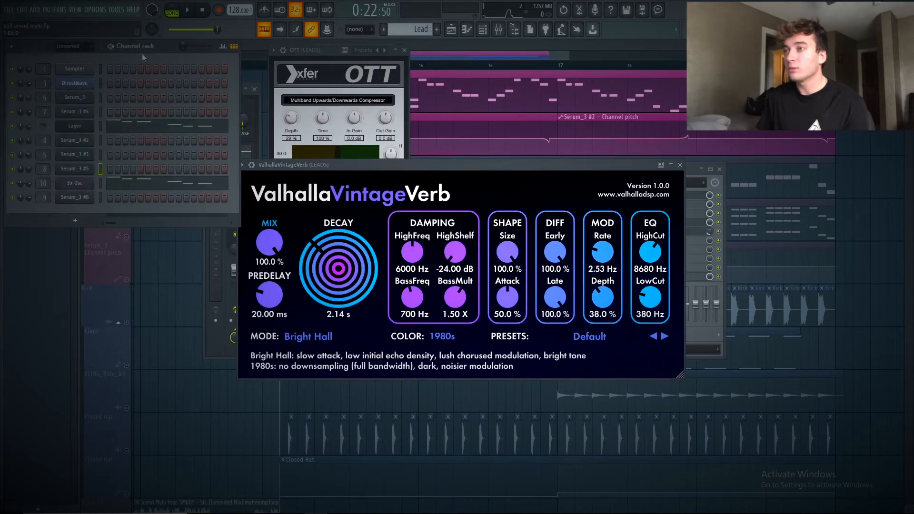
left_click(385, 165)
key("space")
key("space")
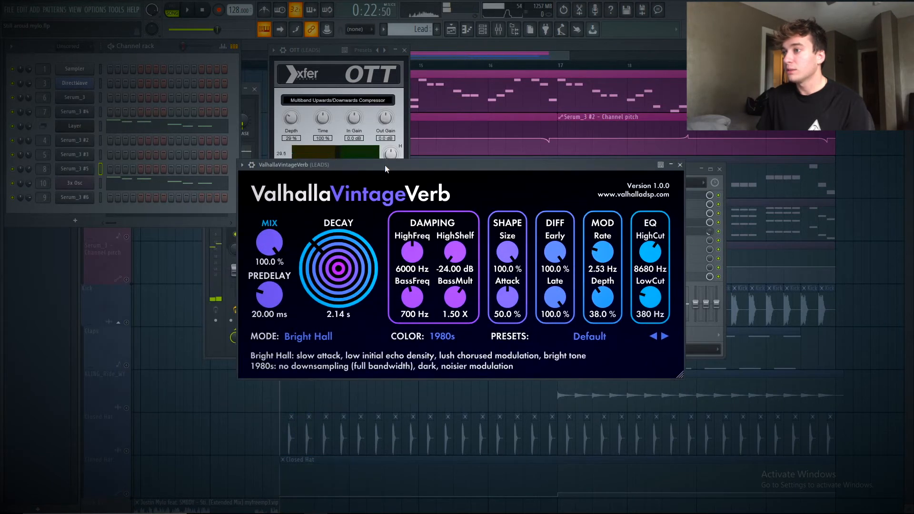
left_click_drag(385, 165, 323, 192)
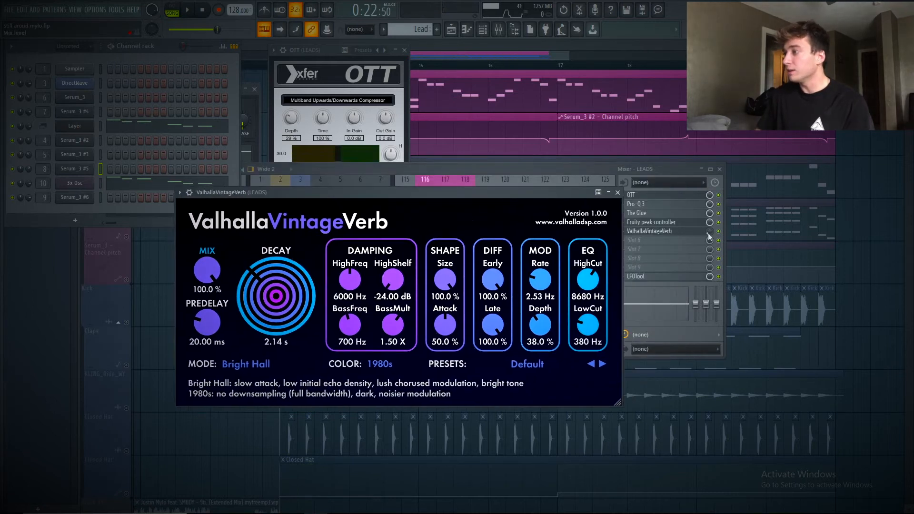
key("space")
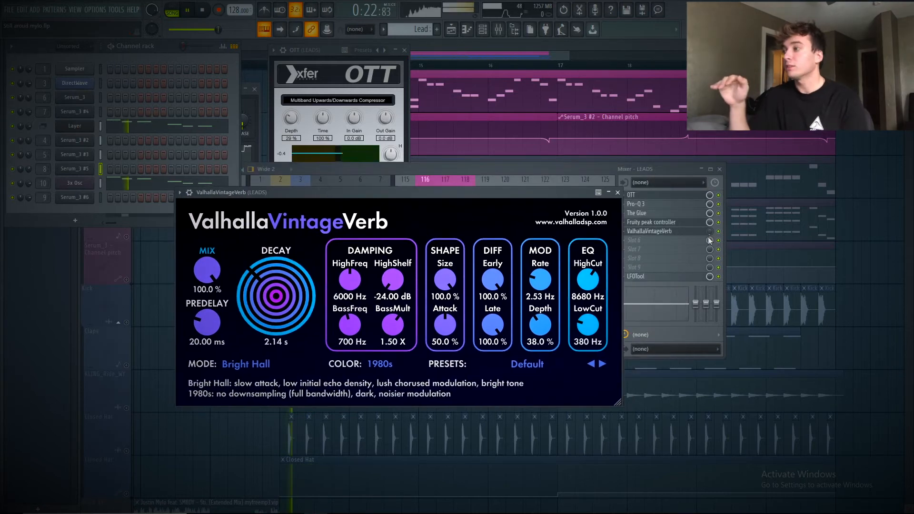
key("space")
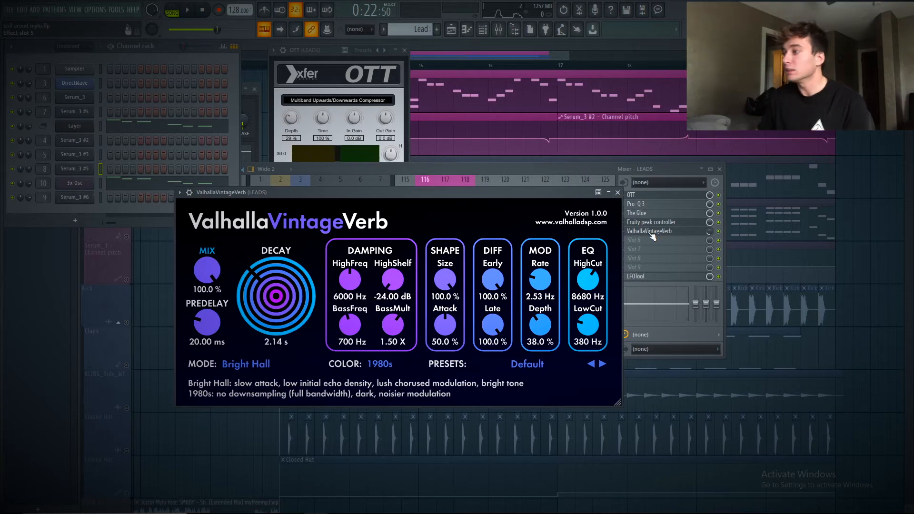
left_click(643, 278)
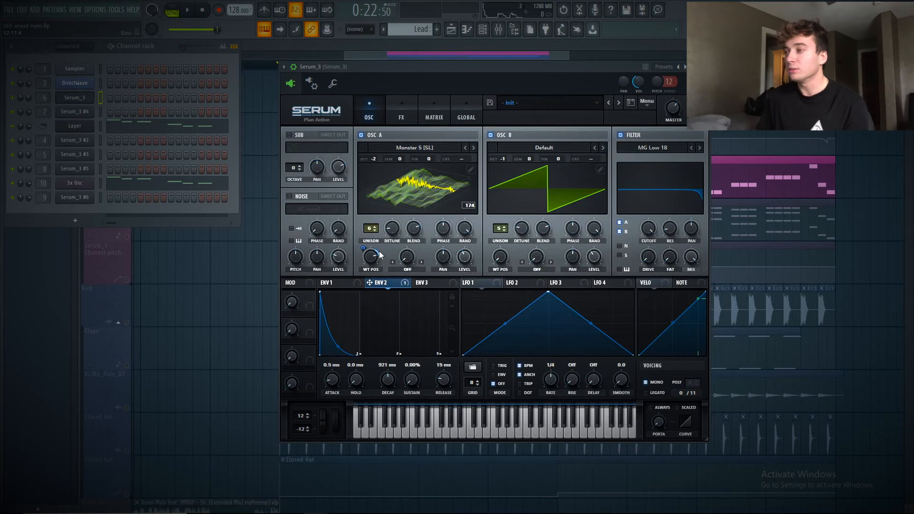
- Audition the Serum_3 bass with oscillator A switched off and then back on
key("space")
left_click(362, 135)
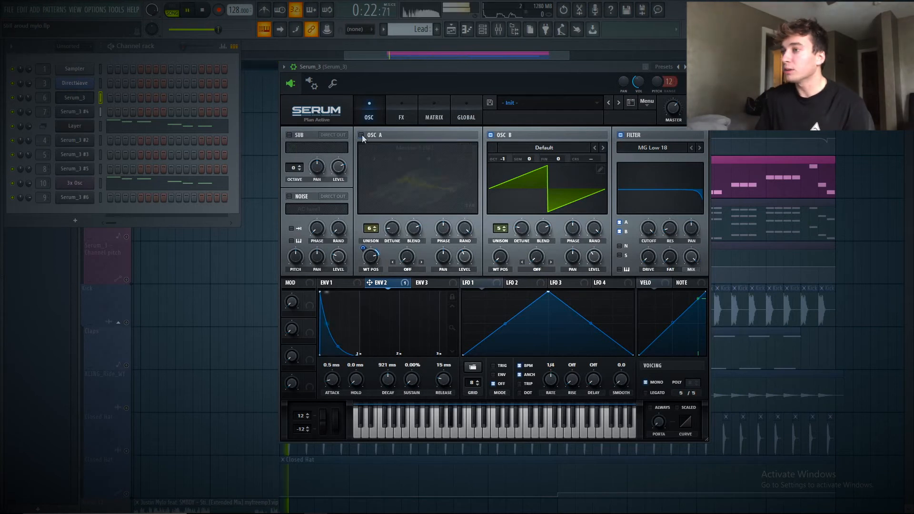
left_click(362, 135)
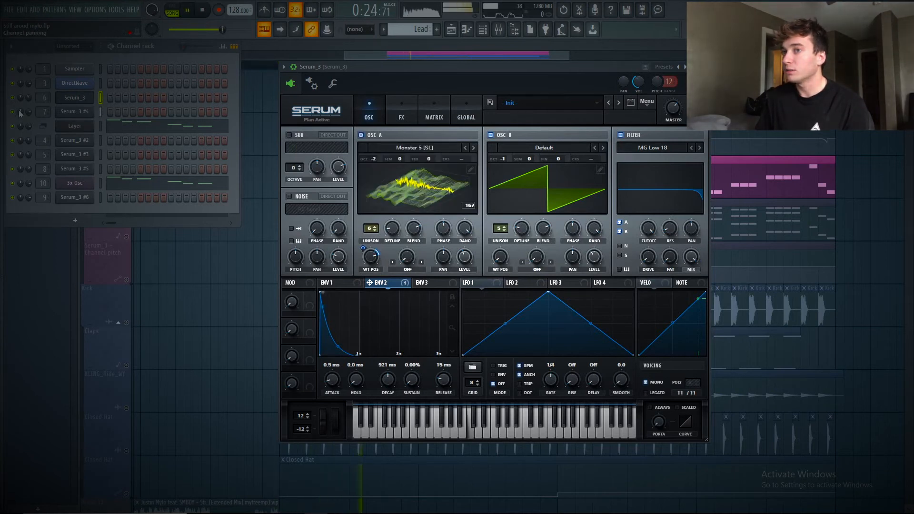
key("space")
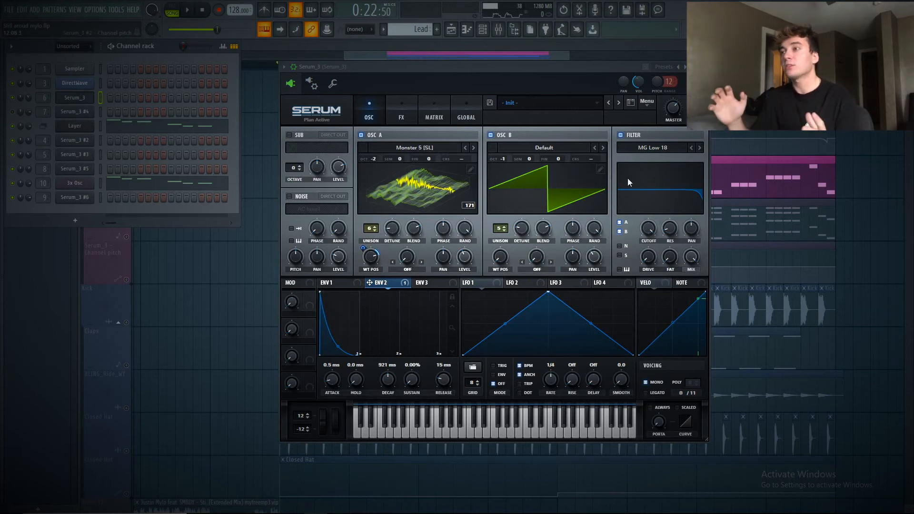
- Reorder the Serum_3 bass's effects chain, moving two effects up to the beginning of the list
left_click(400, 117)
left_click_drag(340, 190, 327, 135)
left_click_drag(320, 166, 321, 151)
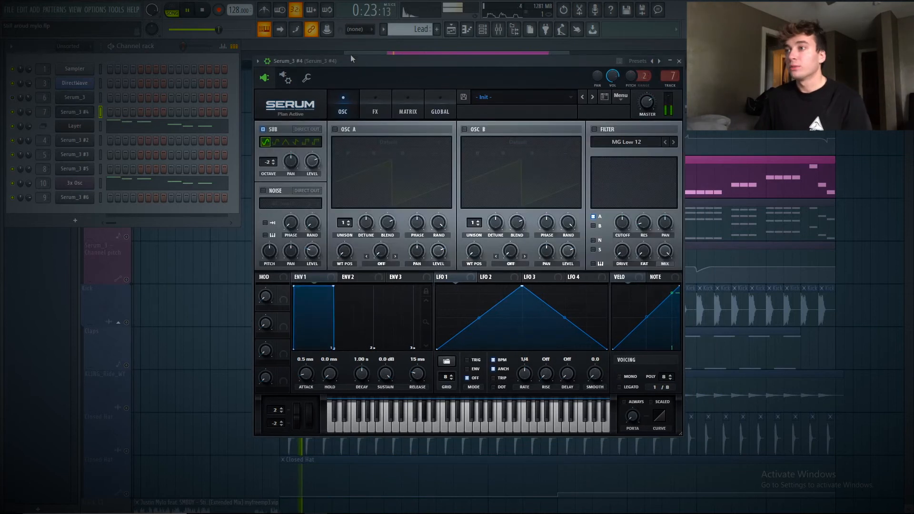
- Examine the Patcher 1K COMP on the Serum_3 #4 mixer track while auditioning the sub bass
key("space")
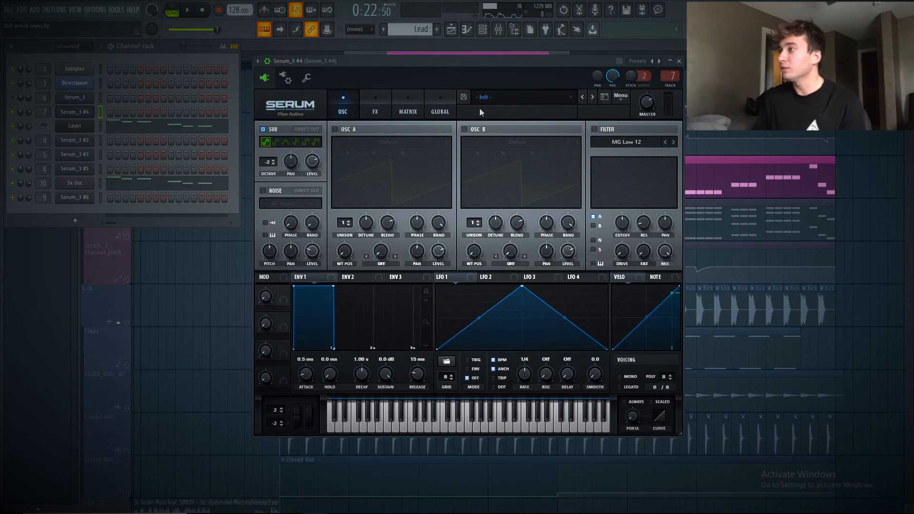
double_click(668, 78)
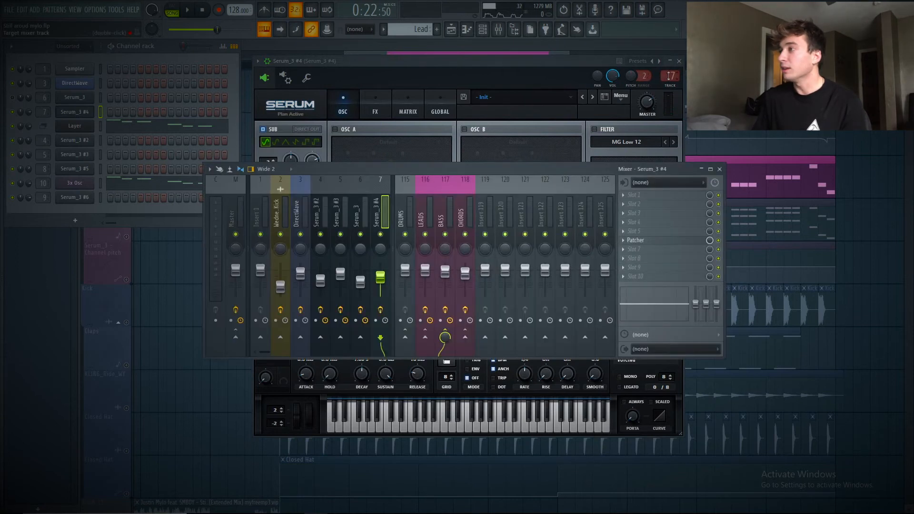
left_click(662, 244)
key("space")
left_click_drag(370, 126, 393, 101)
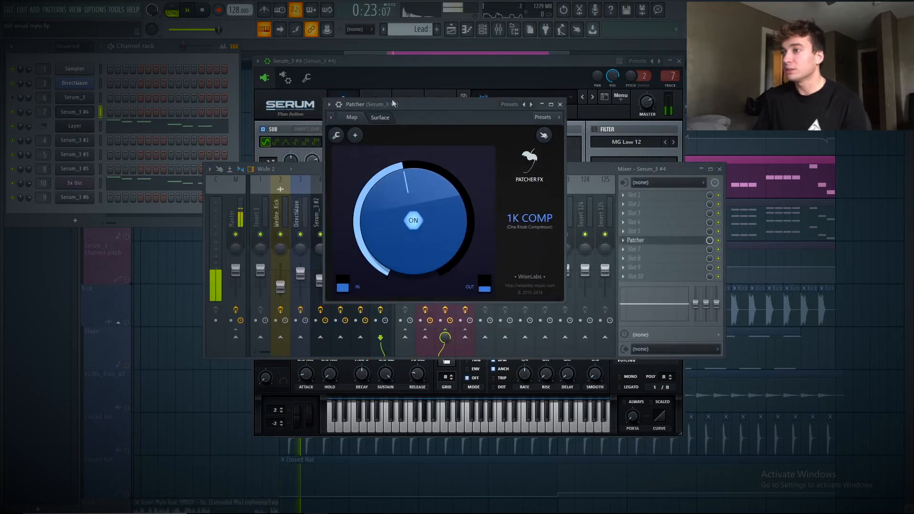
key("Escape")
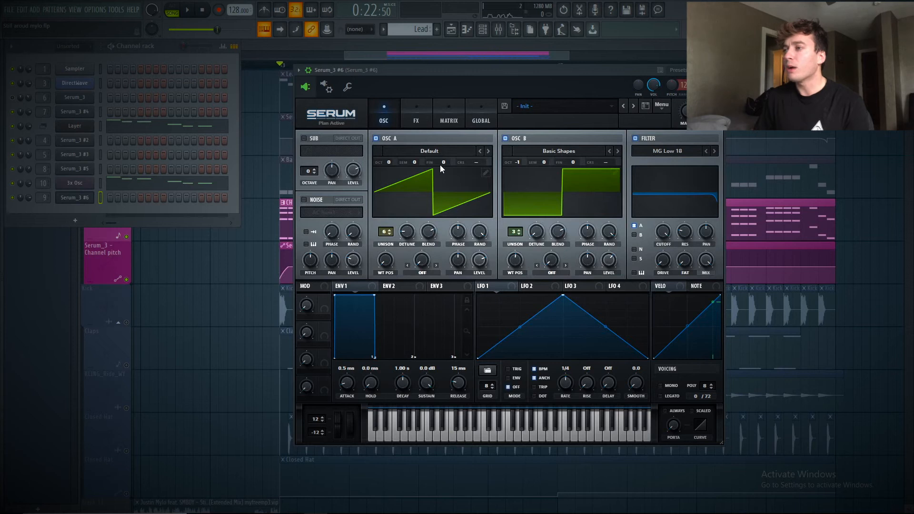
- Move the compressor to the first slot of Serum_3 #6's effects chain
mouse_move(407, 71)
left_mouse_down()
mouse_move(396, 236)
mouse_move(410, 76)
mouse_move(394, 79)
left_mouse_up()
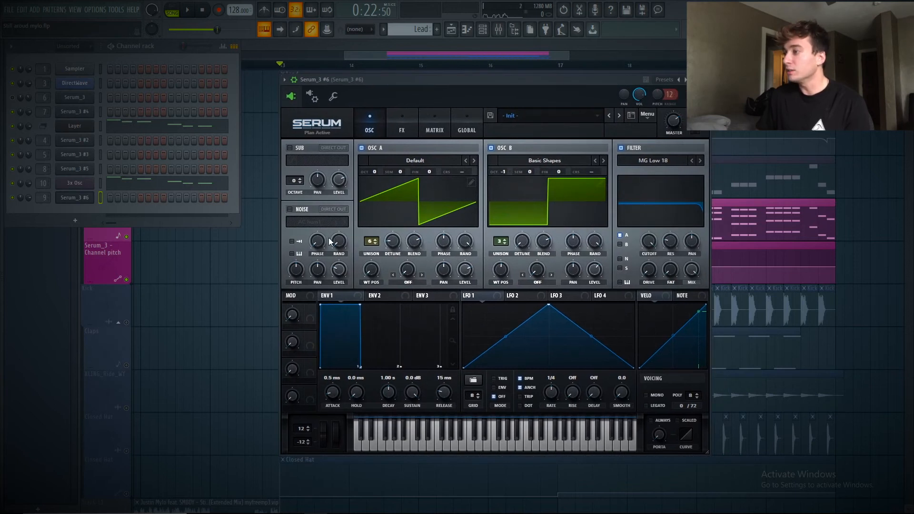
left_click(396, 124)
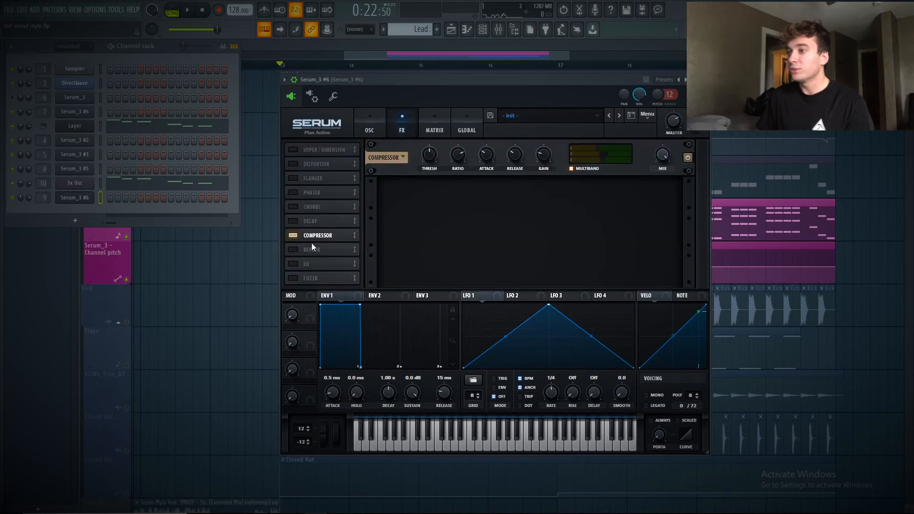
left_click_drag(312, 243, 328, 155)
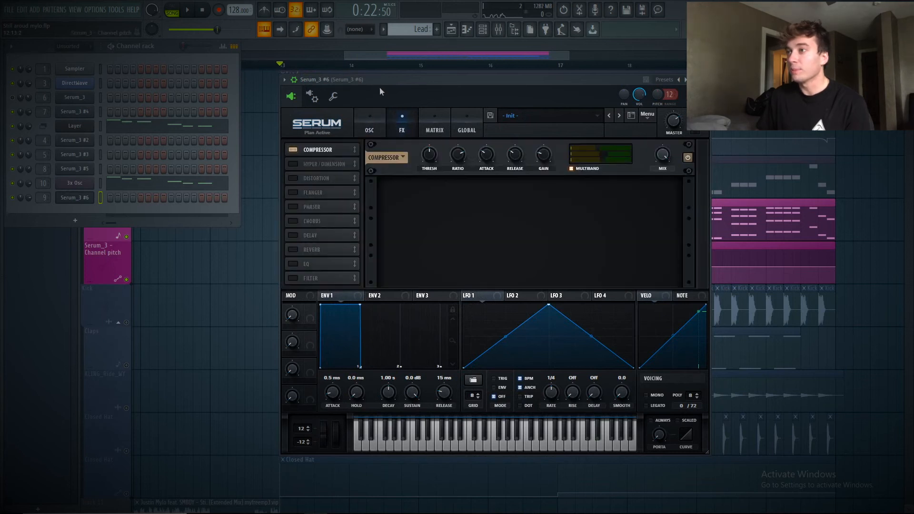
- Close the Serum_3 #6 window and audition the Bass and CHORDS tracks together in the playlist
left_click(703, 79)
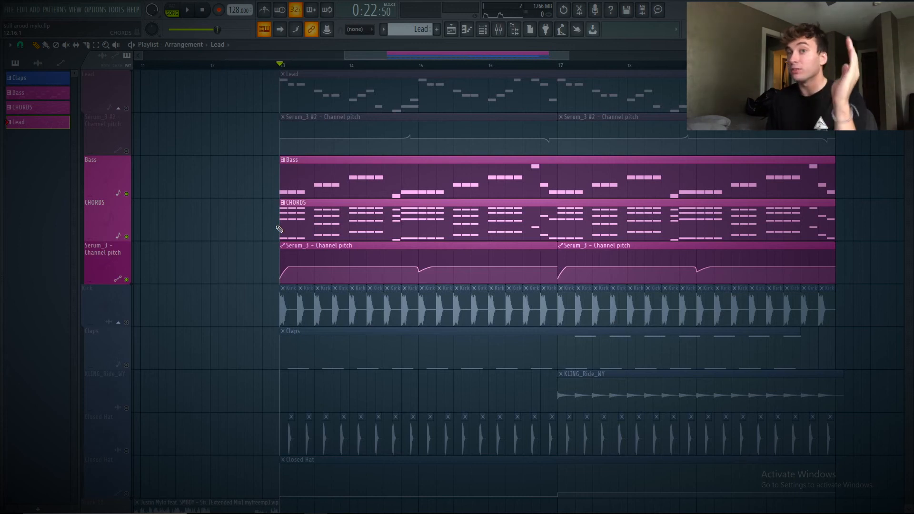
key("space")
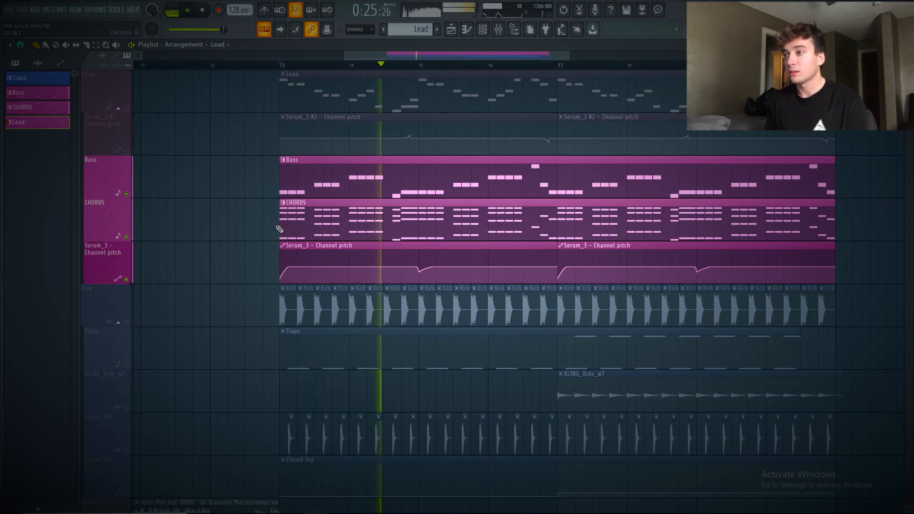
key("space")
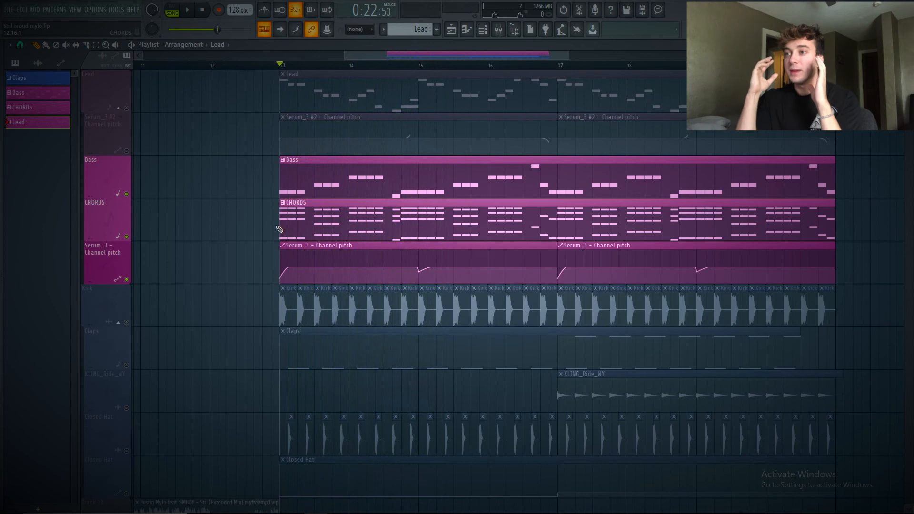
- Isolate the Lead track together with its Serum_3 #2 channel pitch automation and audition them
right_click(126, 151)
left_click(119, 109)
left_click(119, 109)
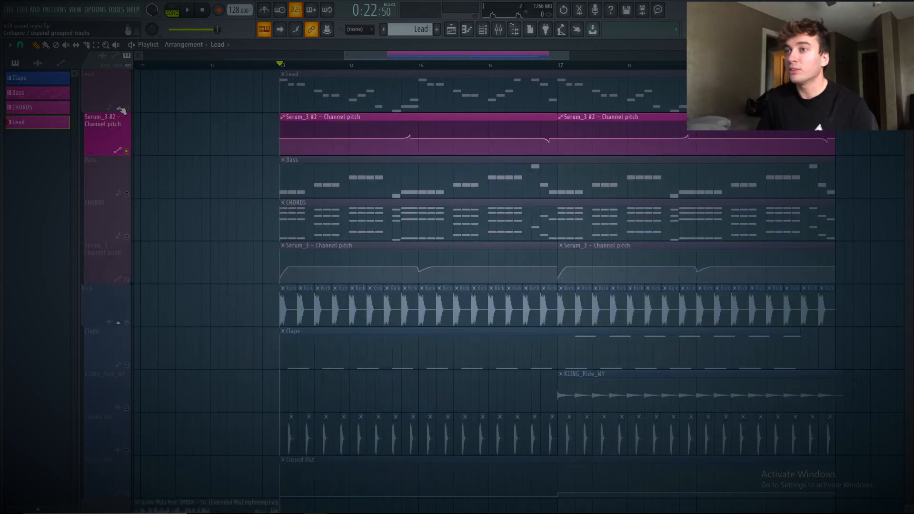
left_click(126, 109)
left_click(375, 66)
key("space")
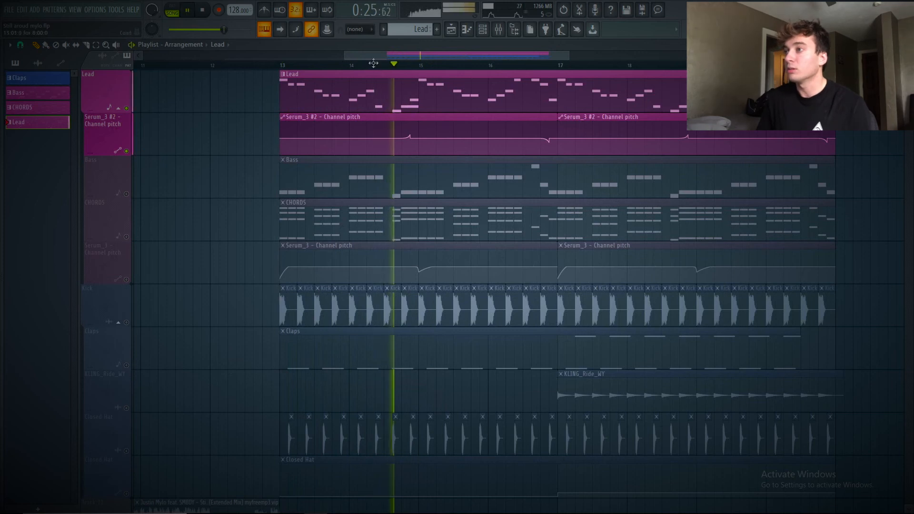
key("space")
- Compare the lead's sound with its Serum_3 #2 channel pitch automation muted and re-enabled
key("space")
left_click(127, 151)
key("space")
left_click(127, 151)
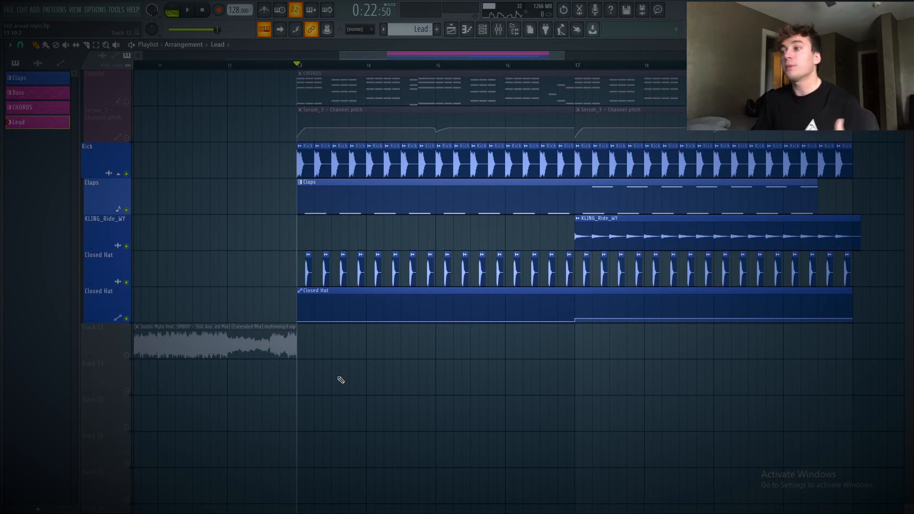
- Audition the kick, claps, ride and closed hat tracks from bar 13 and again from bar 17
key("space")
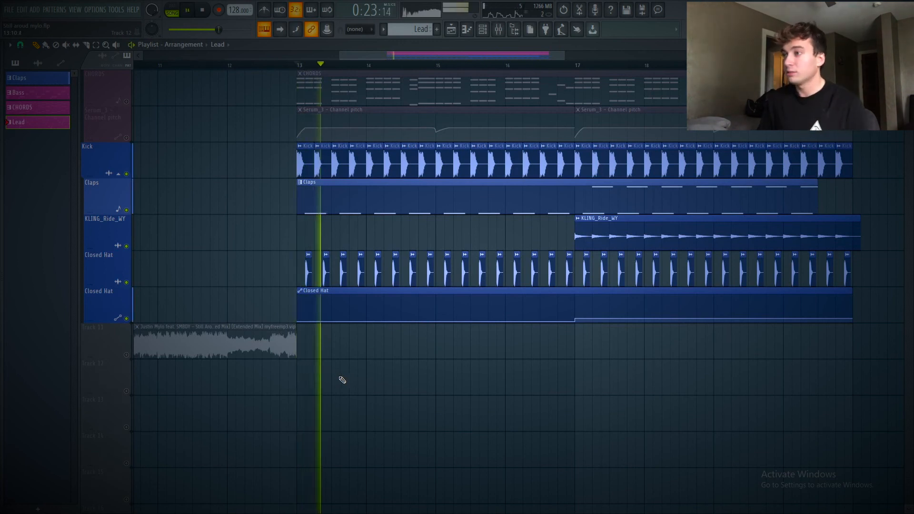
left_click(576, 66)
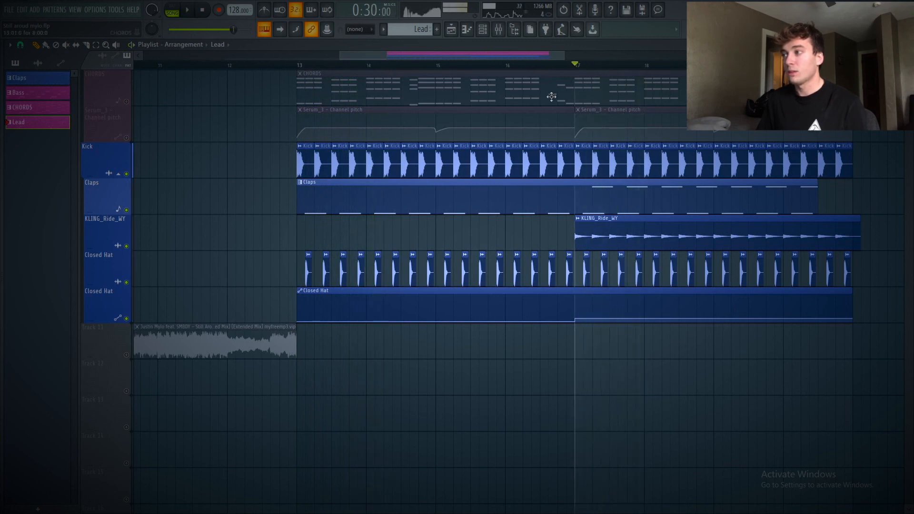
key("space")
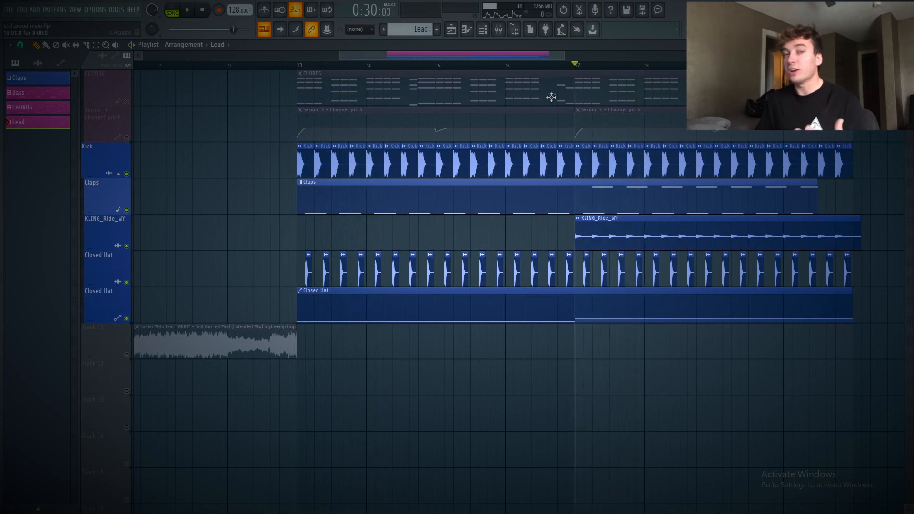